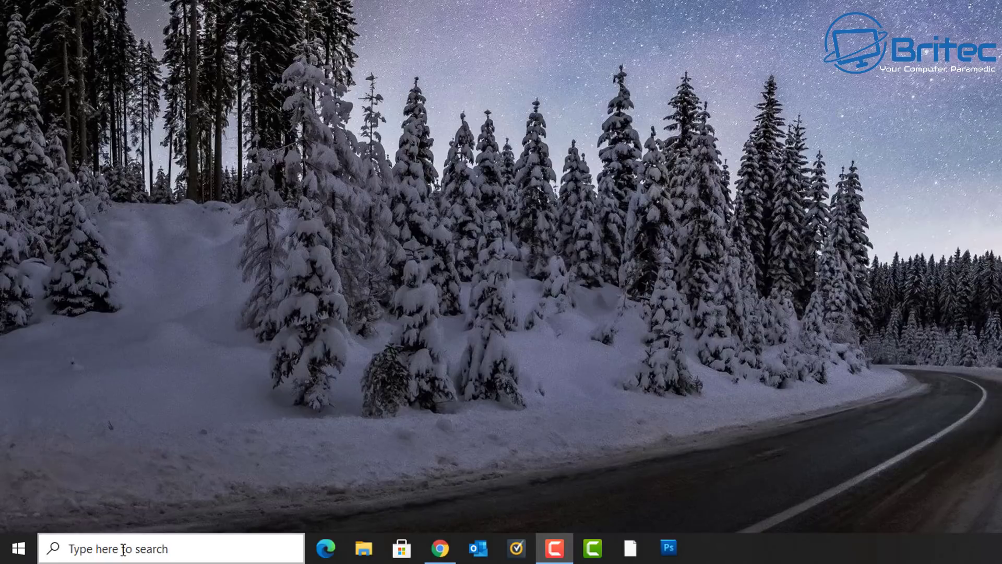
- Search Windows for 'alarm' and launch Alarms & Clock from the best match
click(123, 550)
text(al)
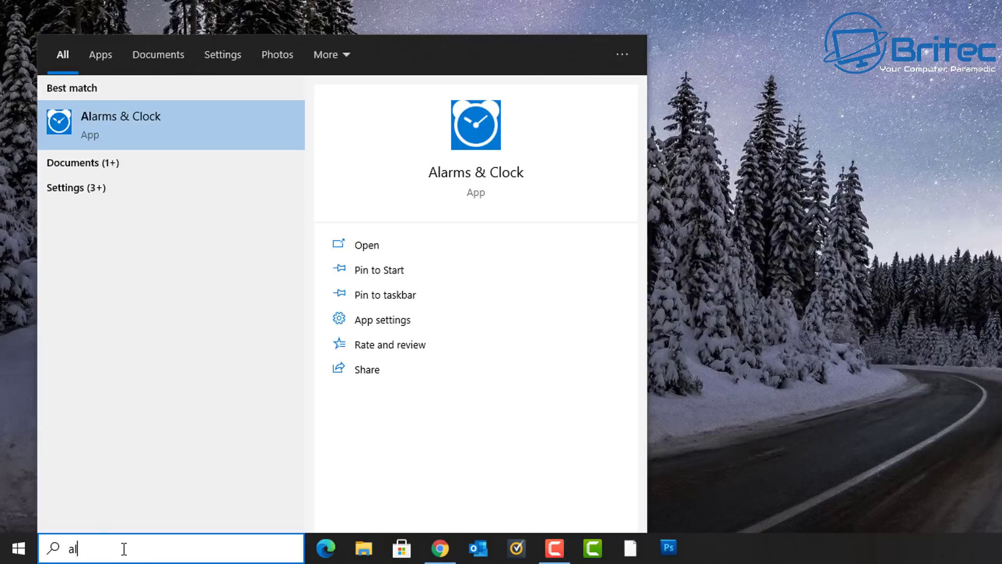
text(arm)
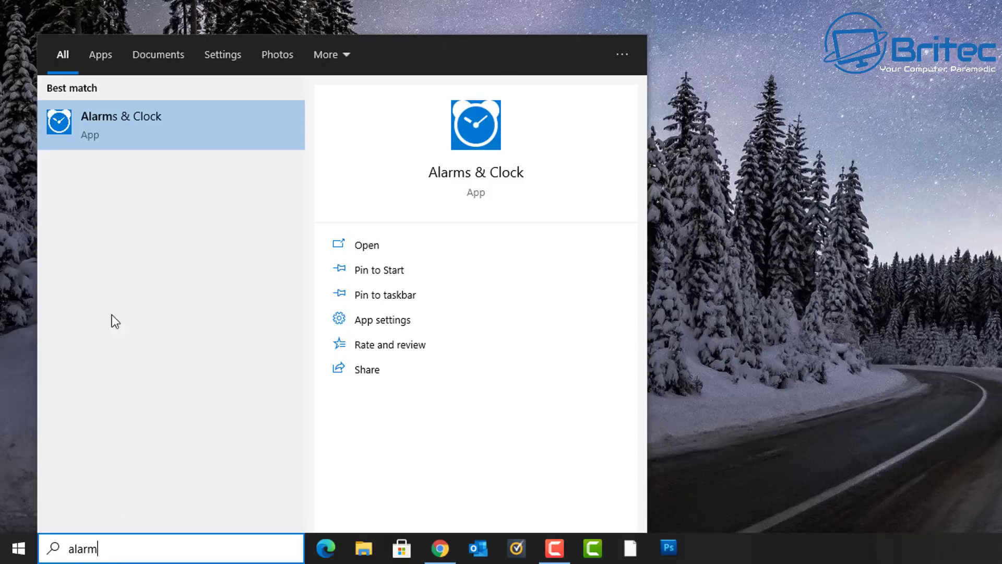
click(120, 127)
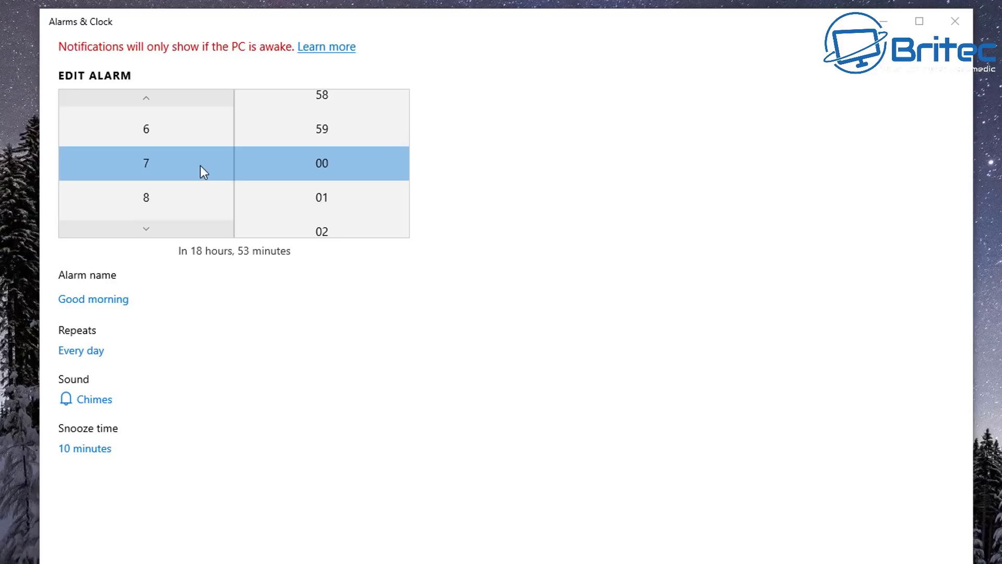
- Change the alarm time from 7:00 to 9:00, keeping the minutes at 00
scroll(167, 167, up, 1)
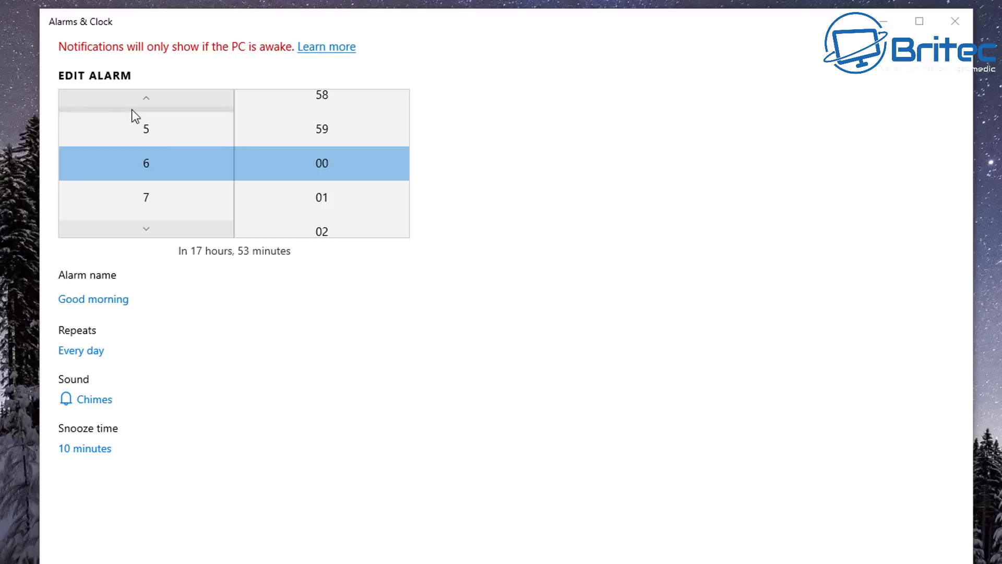
scroll(159, 149, up, 7)
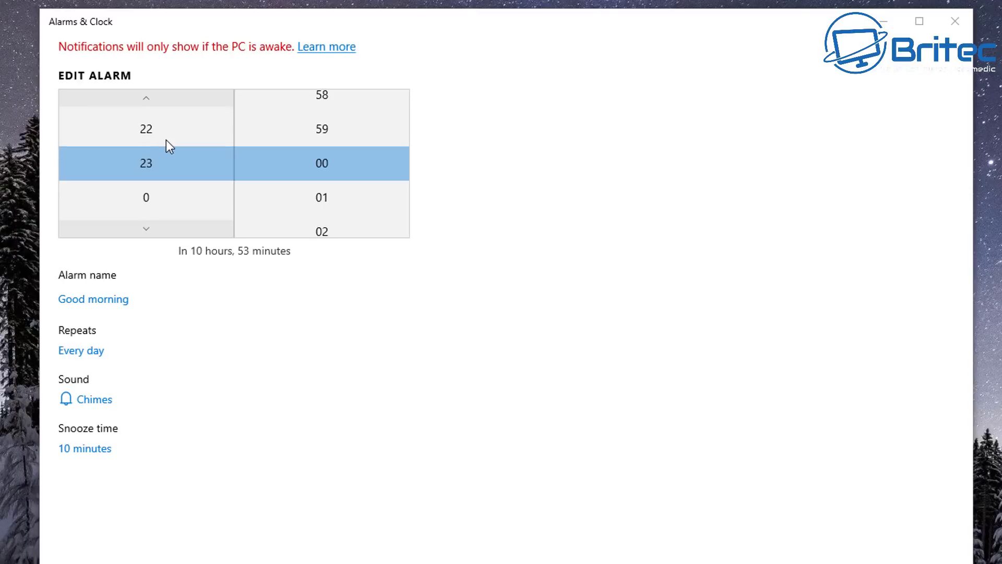
scroll(162, 146, down, 6)
scroll(157, 165, down, 3)
click(148, 196)
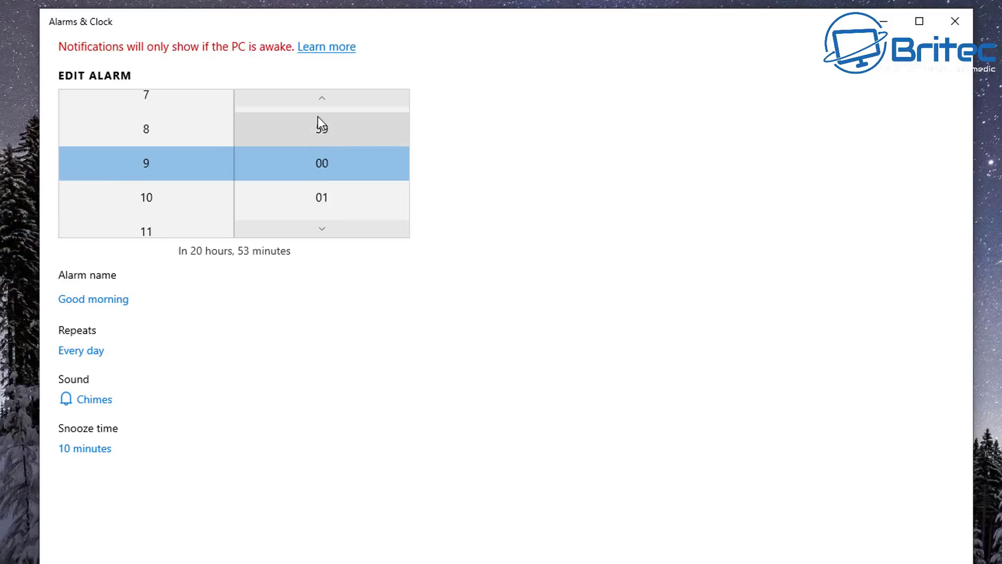
click(320, 231)
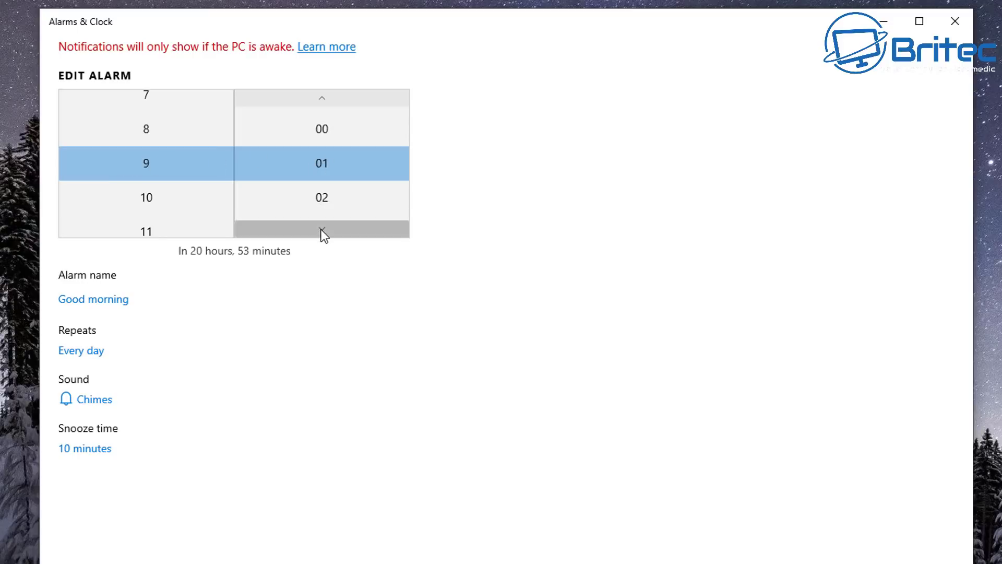
click(322, 131)
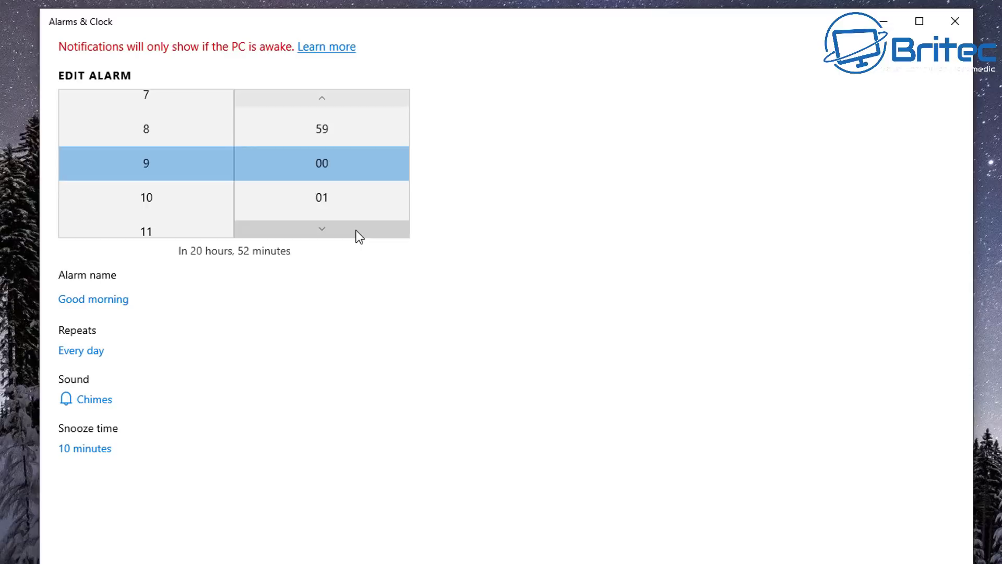
- Rename the alarm from 'Good morning' to 'Get Up'
click(104, 276)
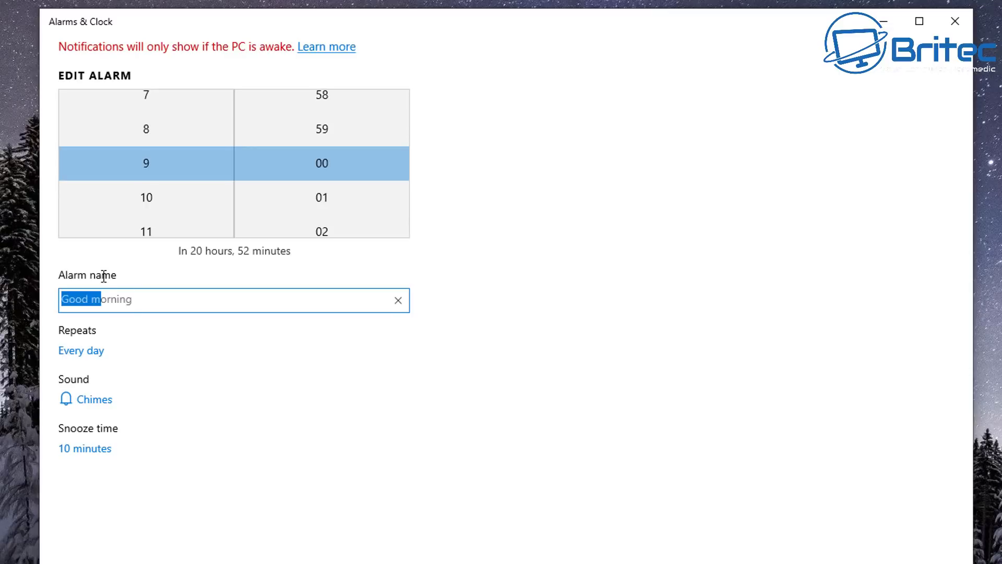
click(174, 299)
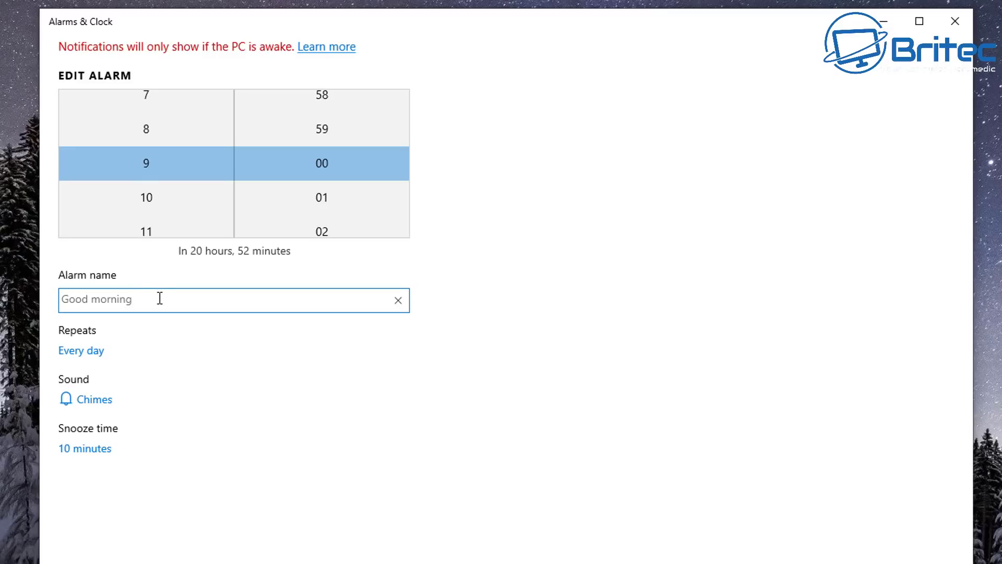
key(ctrl+a)
text(get Up)
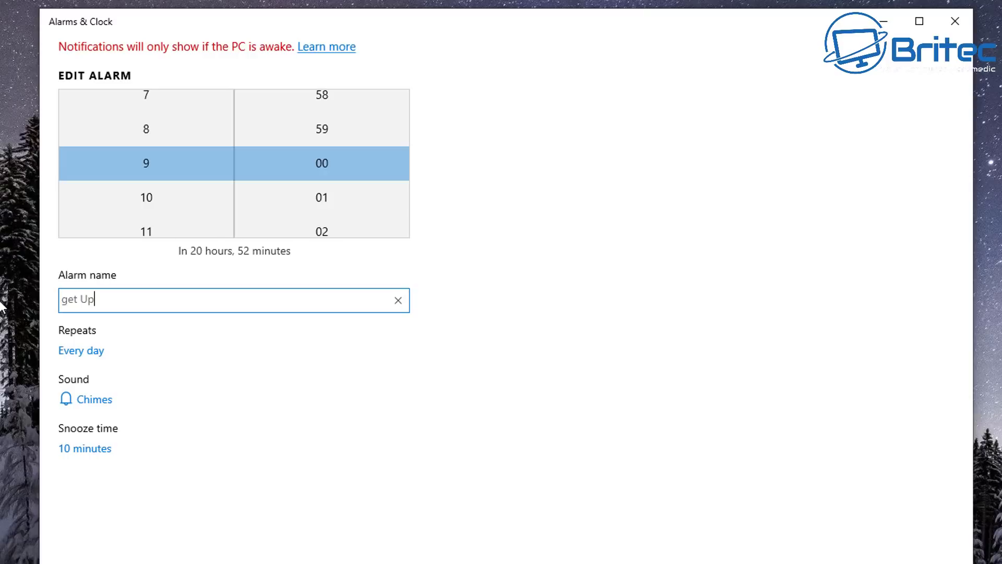
drag(69, 299, 60, 300)
text(G)
- Make the alarm repeat on Monday only, clearing Tuesday through Saturday
click(231, 355)
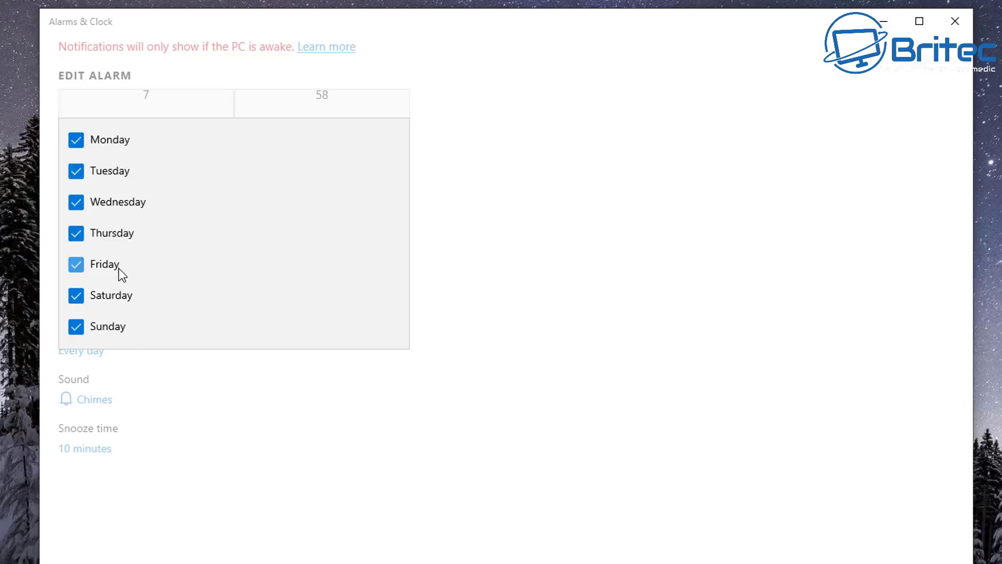
click(75, 172)
click(75, 203)
click(77, 234)
click(77, 264)
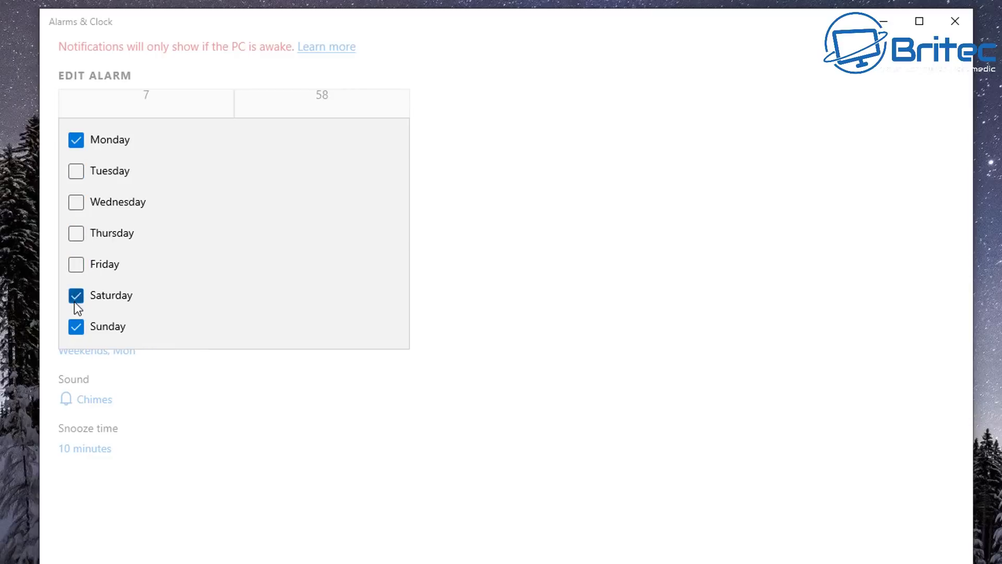
click(75, 296)
click(275, 379)
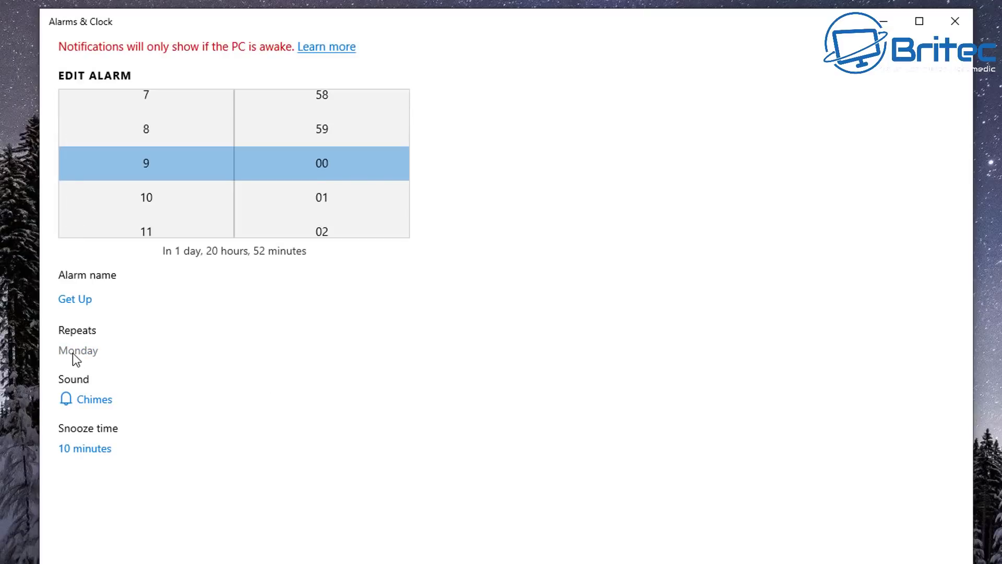
click(86, 402)
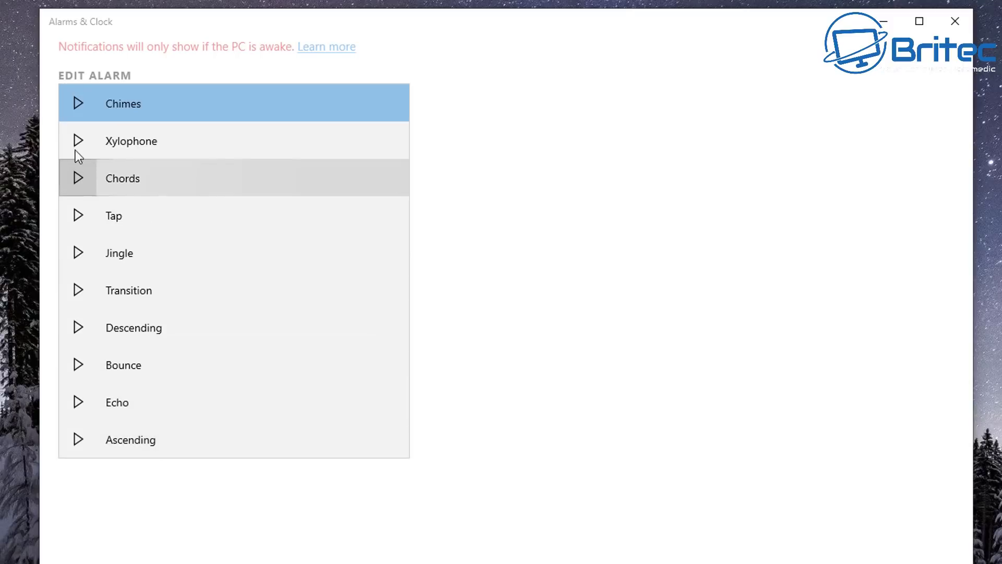
click(214, 142)
click(109, 401)
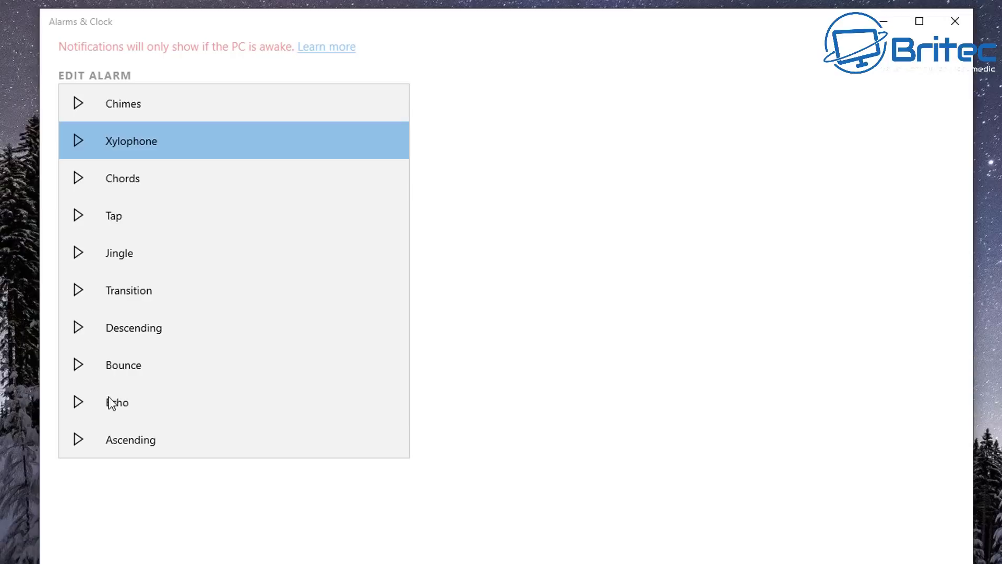
click(130, 108)
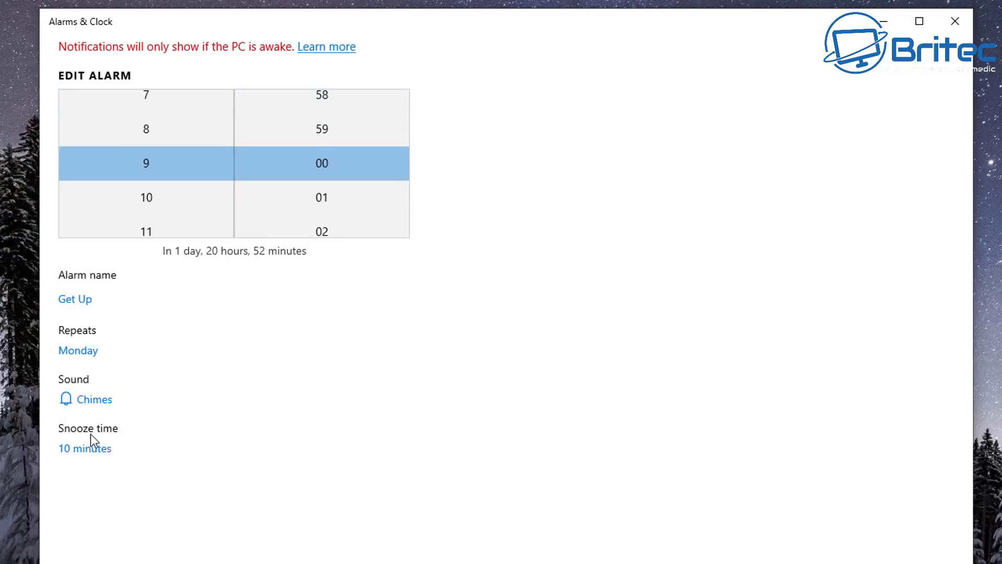
click(85, 456)
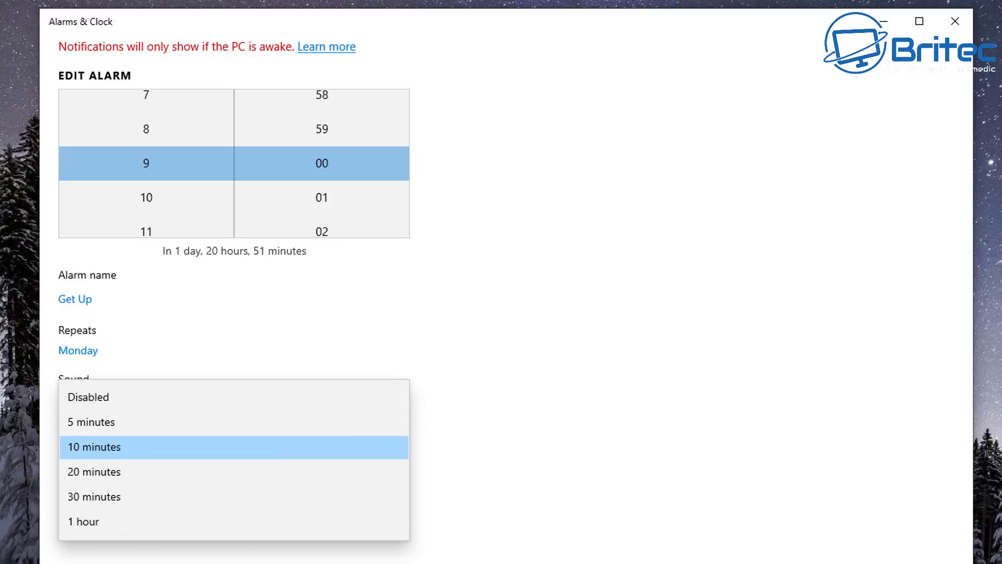
click(280, 559)
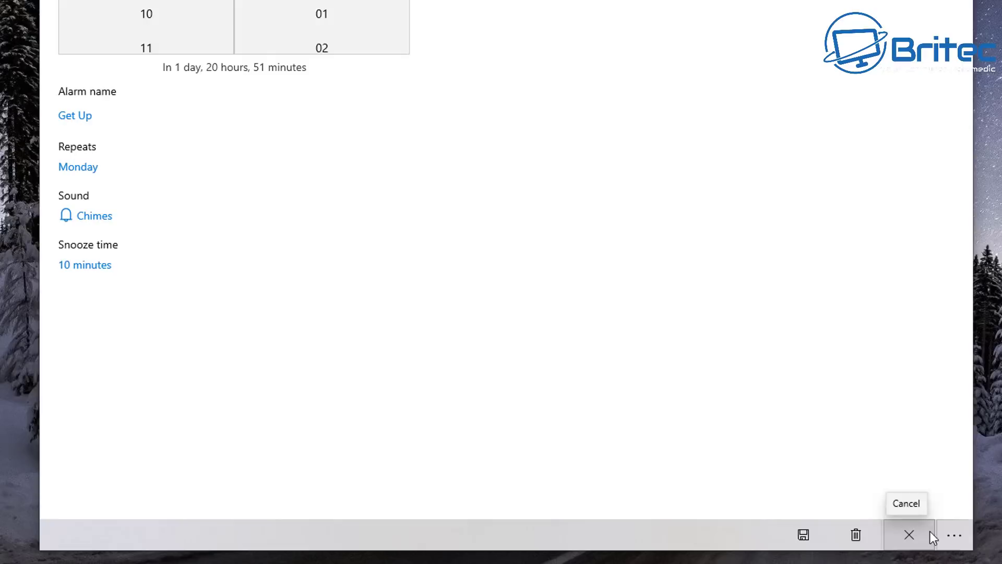
- Show the extra options menu with About, Send feedback and Notification settings
click(956, 530)
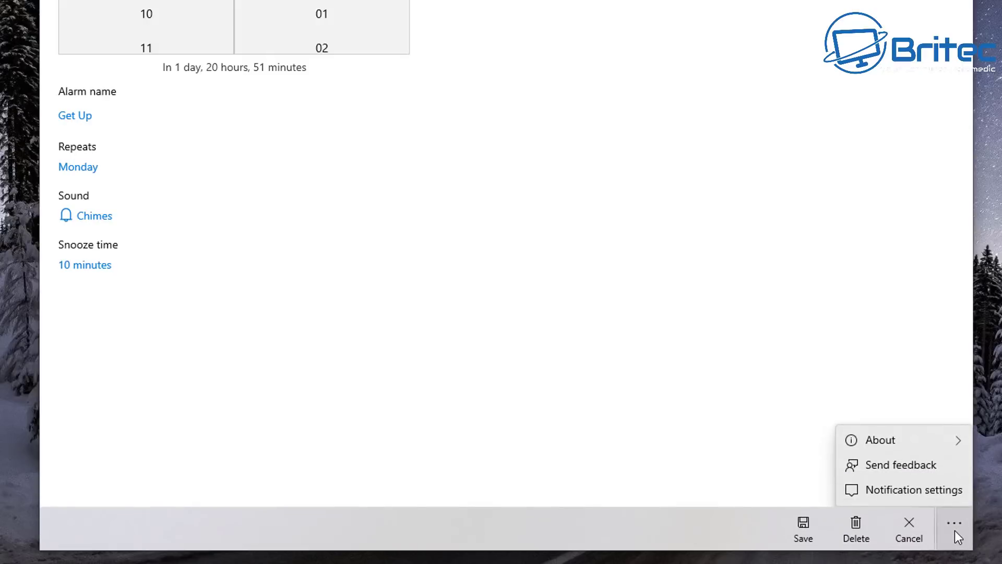
- View the Notifications & actions settings, close Settings, and minimize Alarms & Clock
click(910, 494)
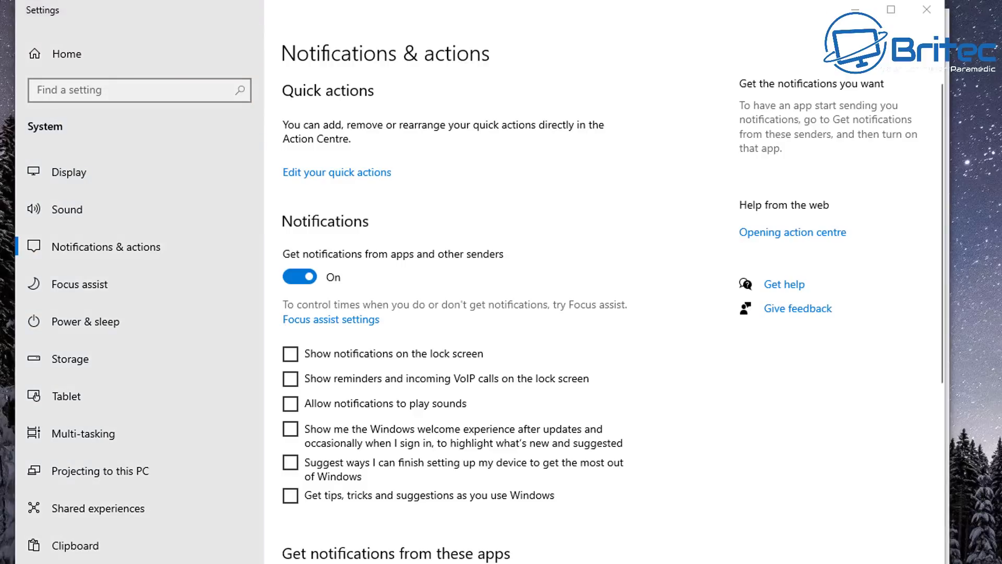
click(919, 14)
click(851, 24)
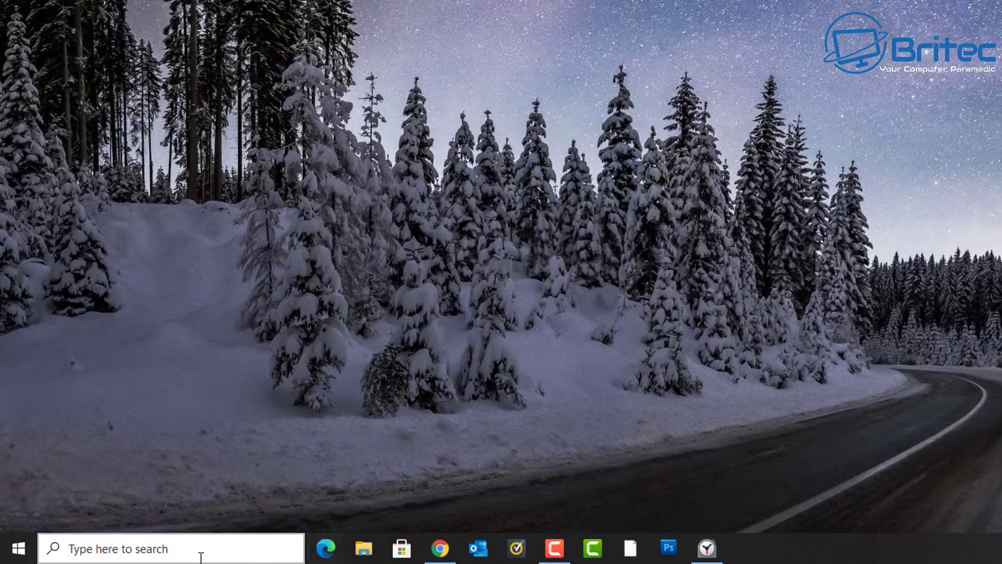
- Search 'power and' to reach Power & sleep and set plugged-in sleep to Never
click(88, 551)
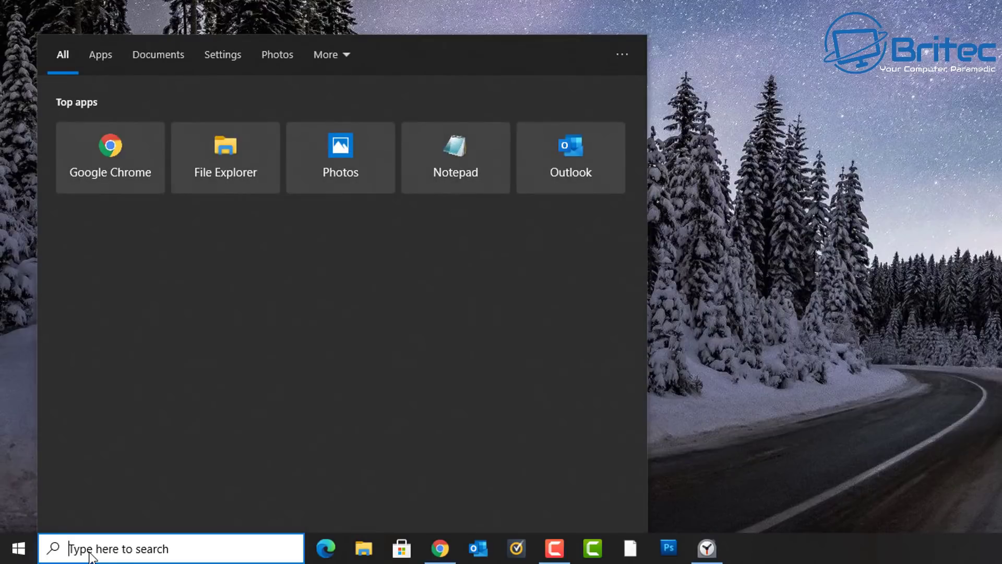
text(power)
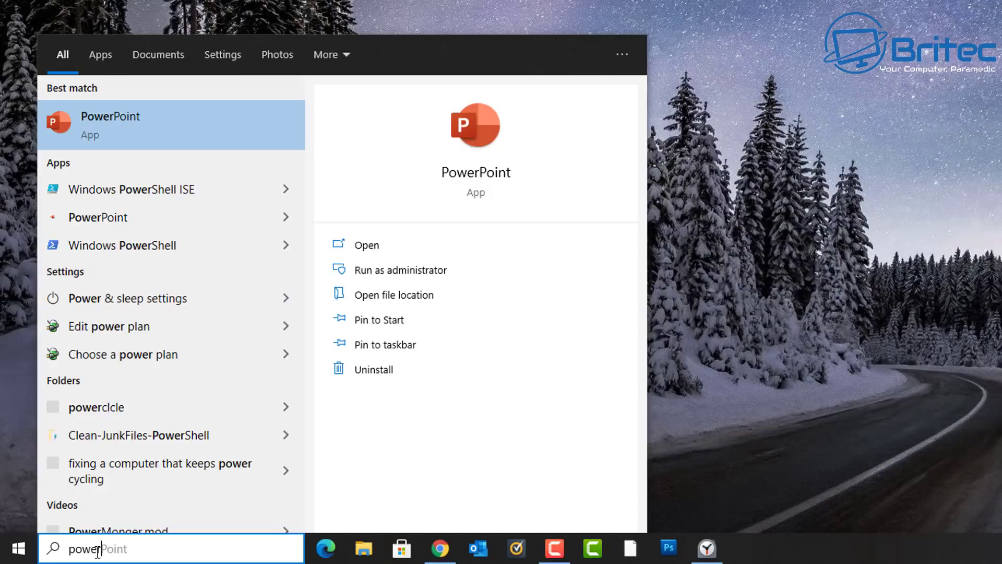
text( and)
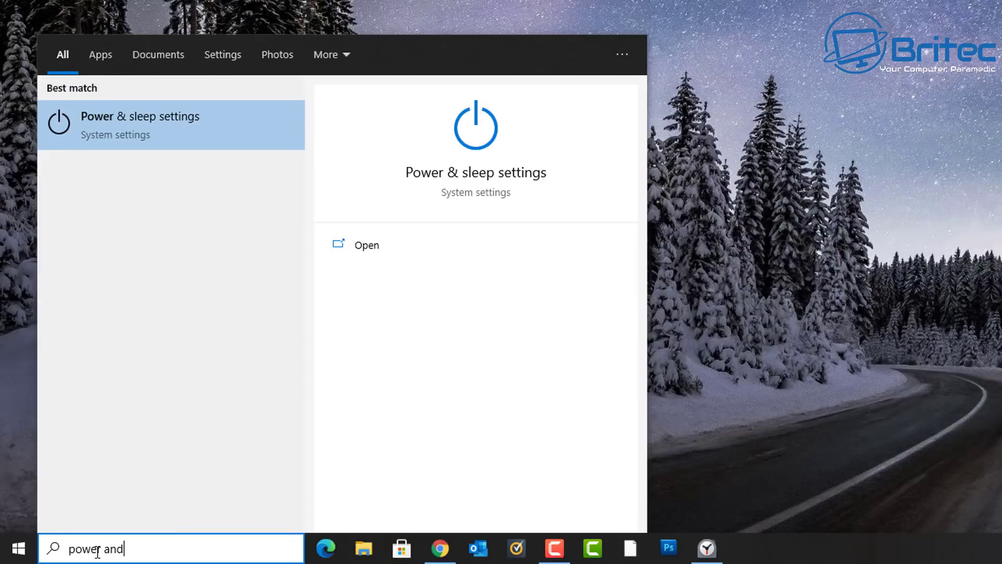
click(129, 131)
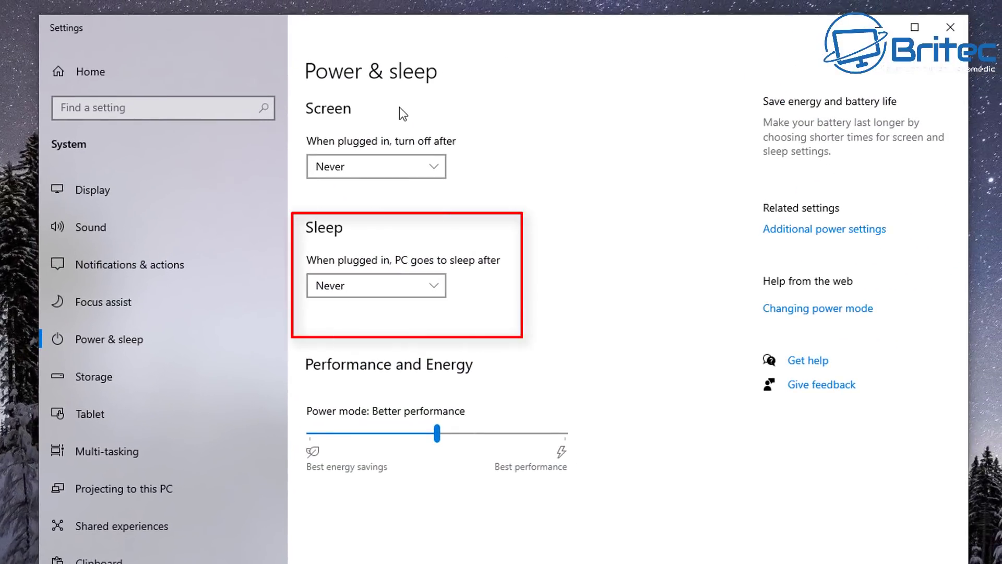
click(112, 340)
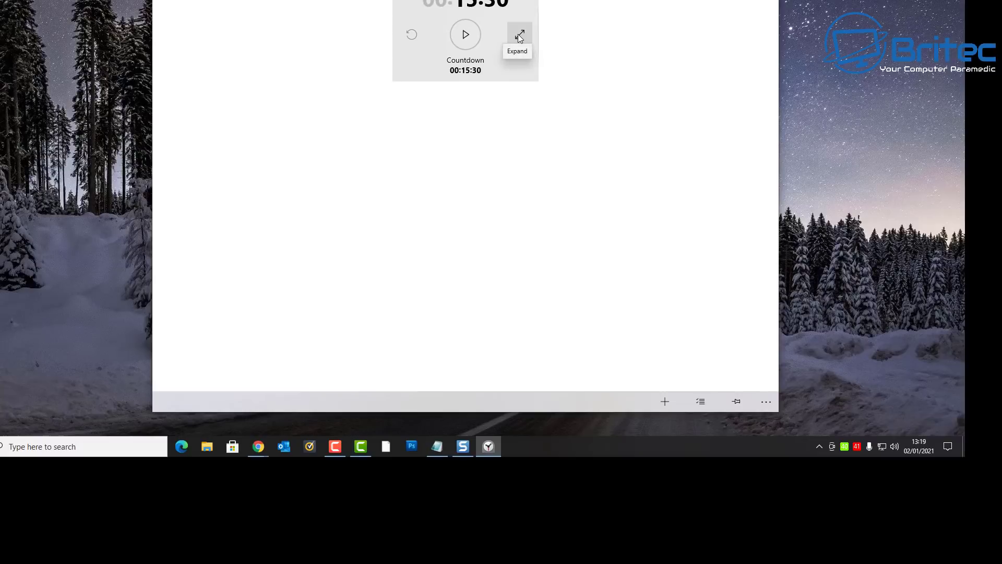
click(465, 36)
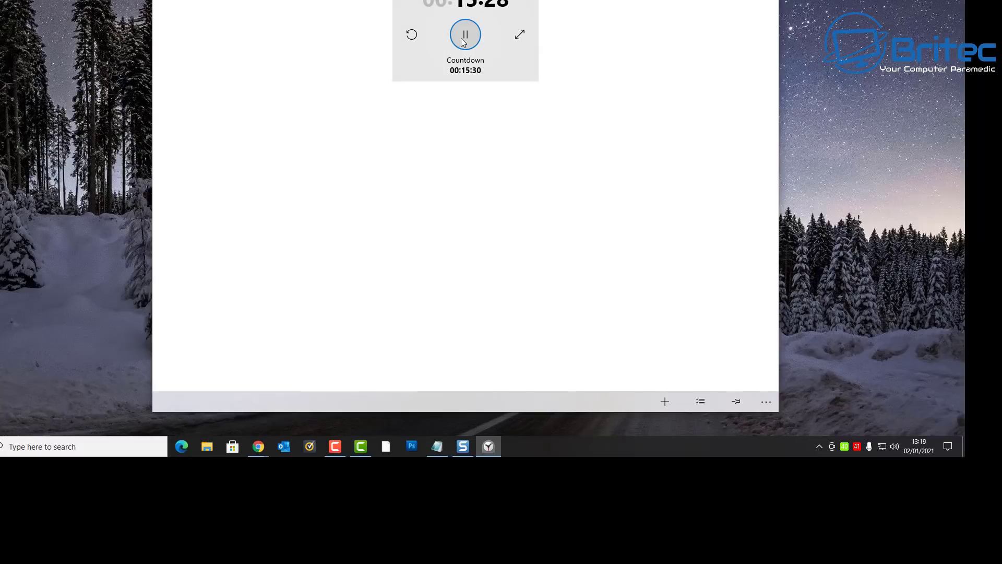
click(465, 39)
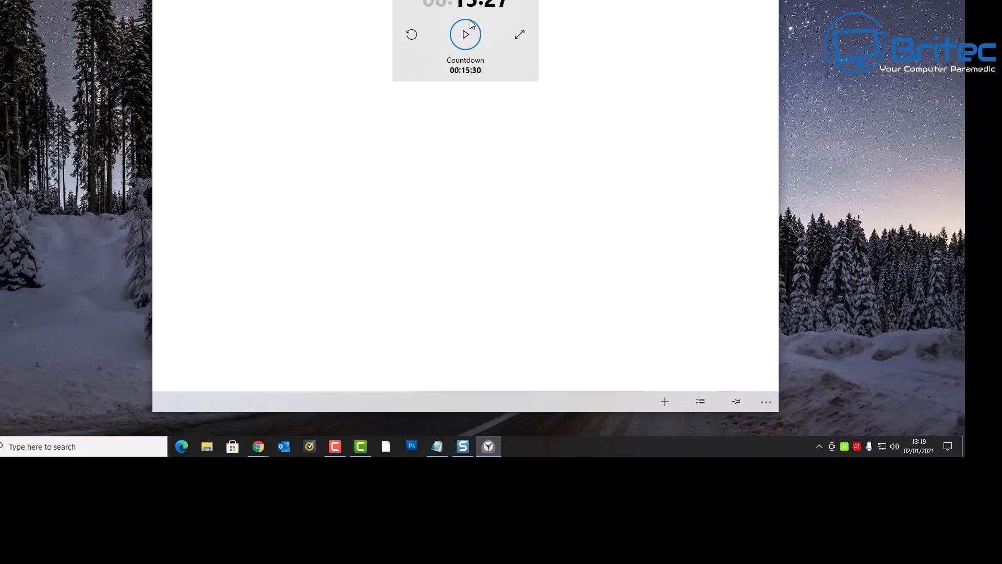
click(467, 40)
click(467, 39)
click(520, 35)
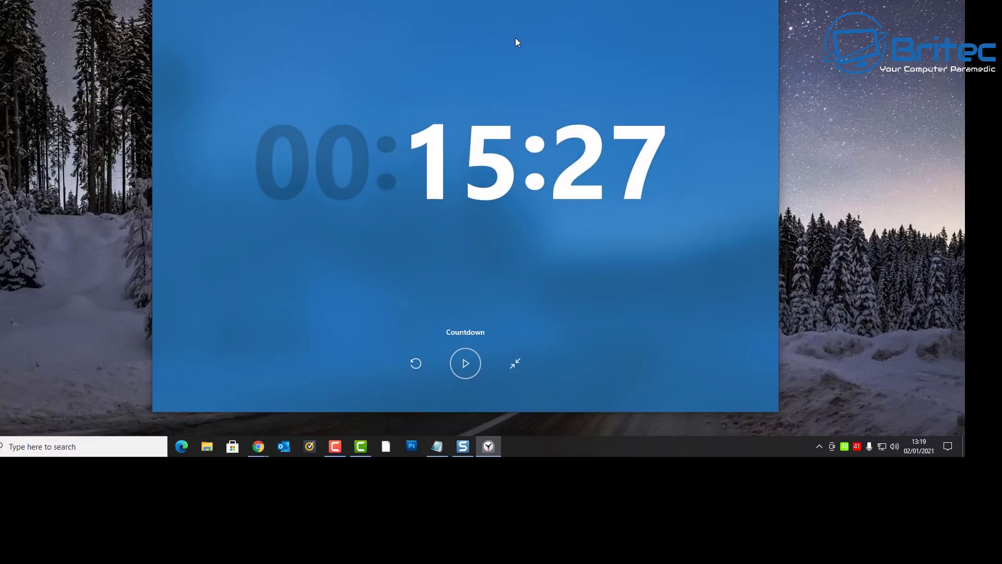
click(466, 363)
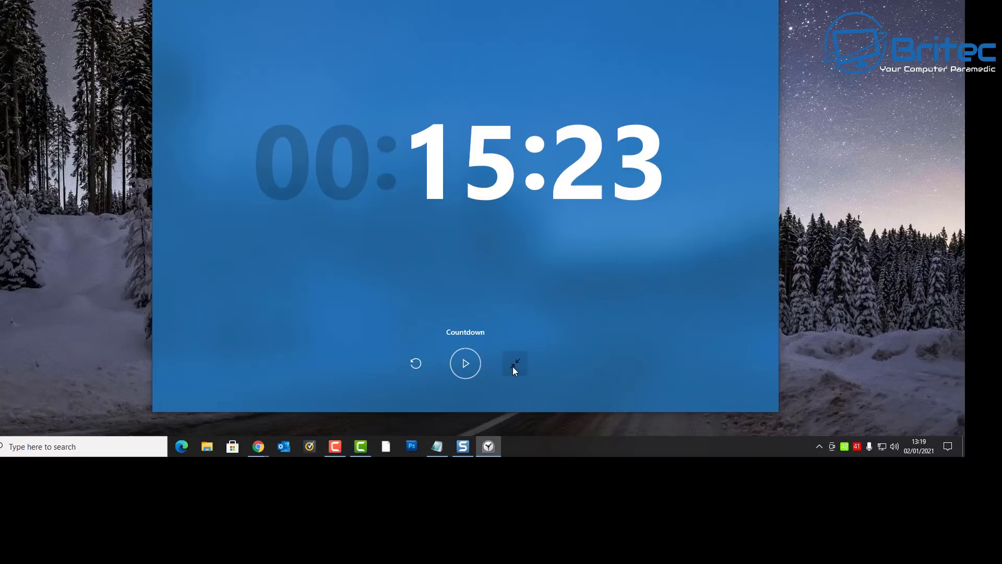
click(412, 363)
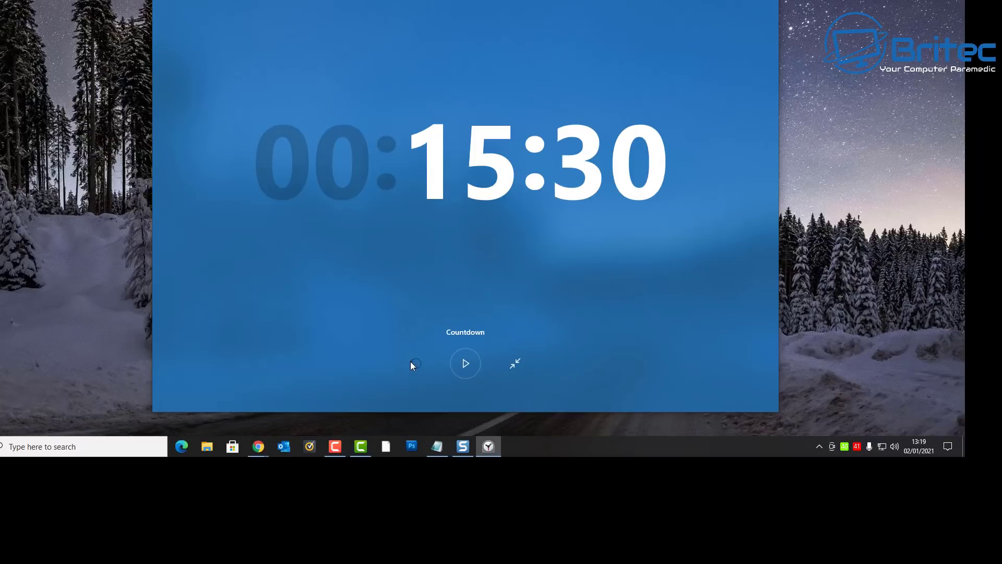
click(518, 363)
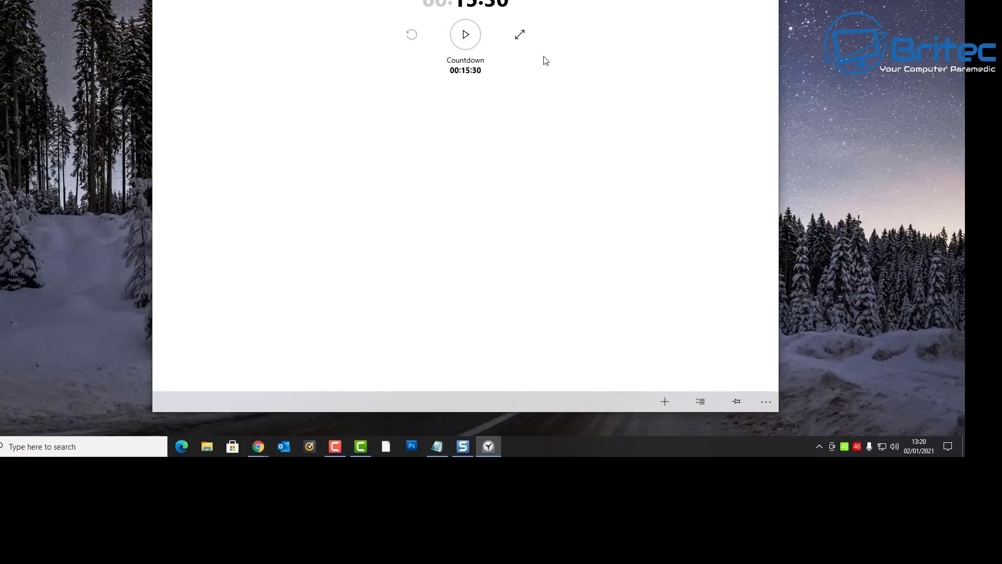
- Start and discard a new timer, then tick and untick the Countdown timer
click(664, 403)
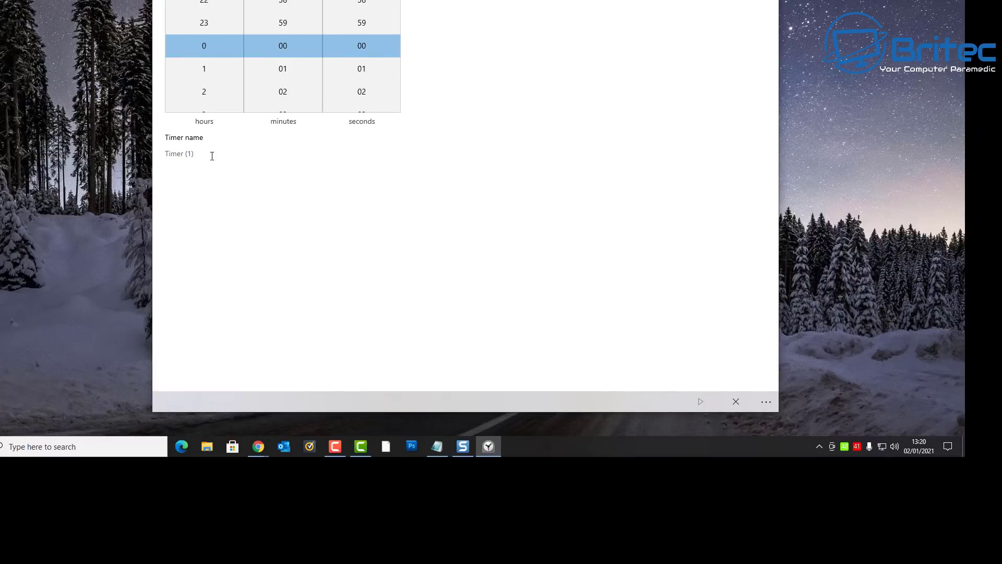
click(735, 403)
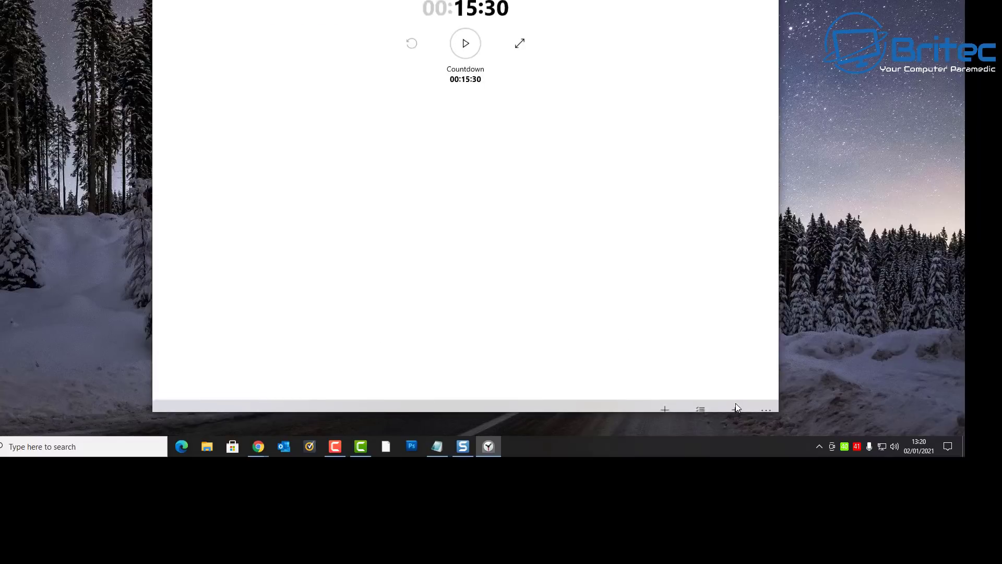
click(702, 401)
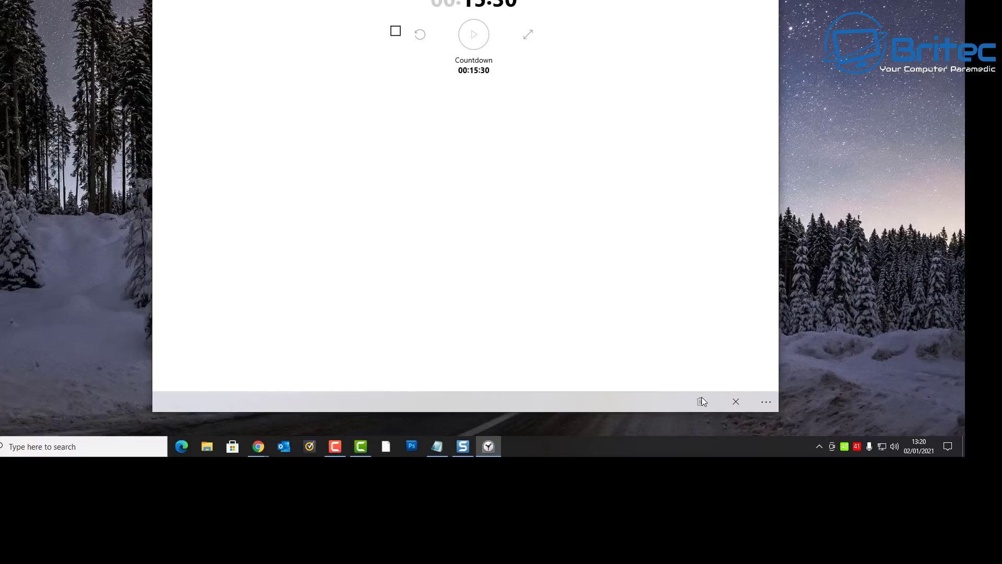
click(395, 31)
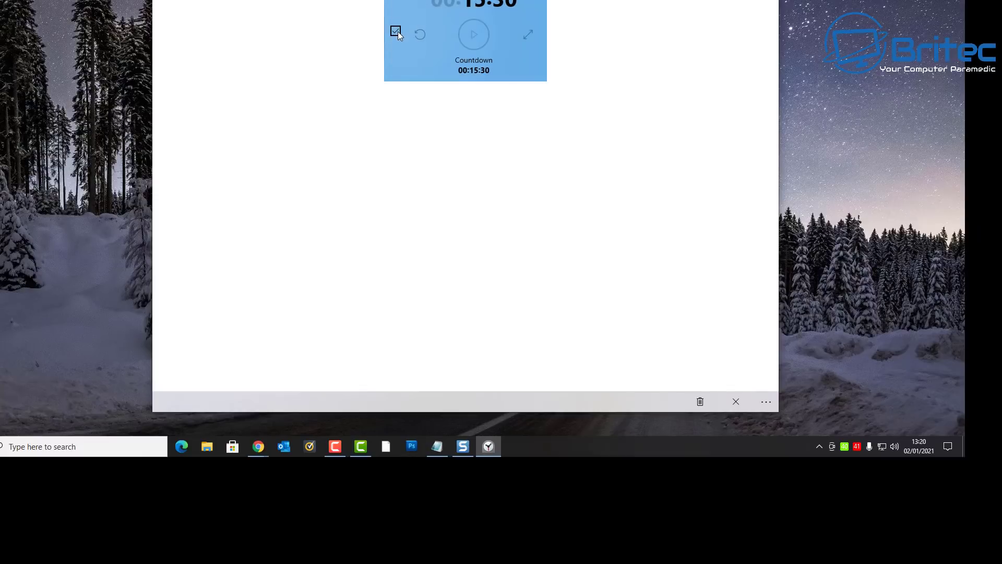
click(397, 31)
- Open and close the extra options menu, then switch to the Stopwatch
click(758, 403)
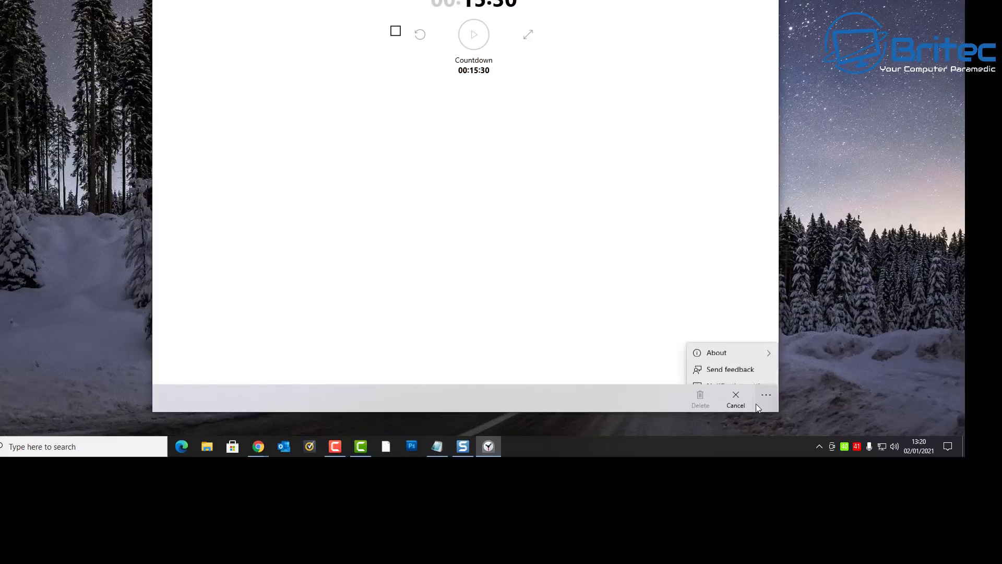
click(763, 403)
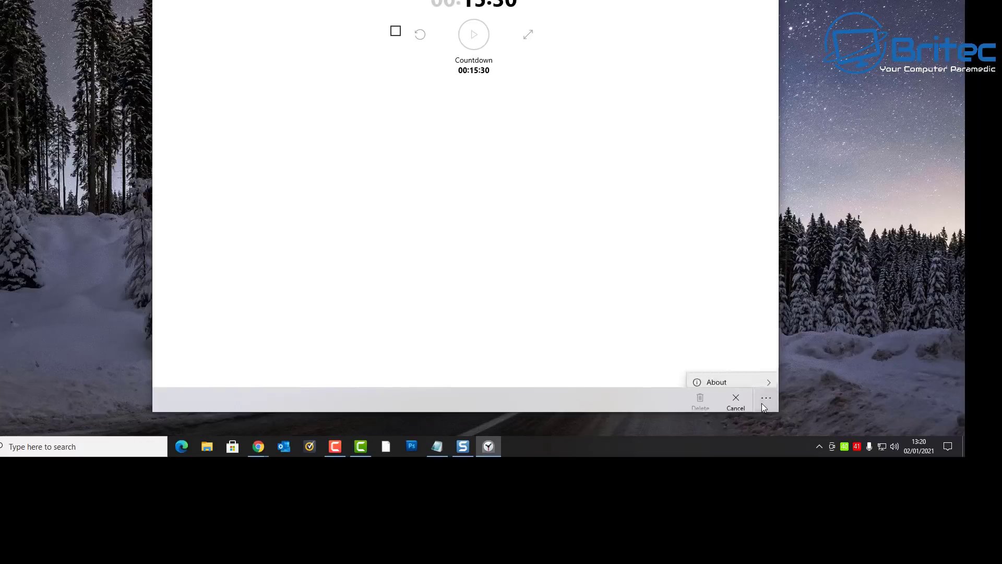
click(403, 8)
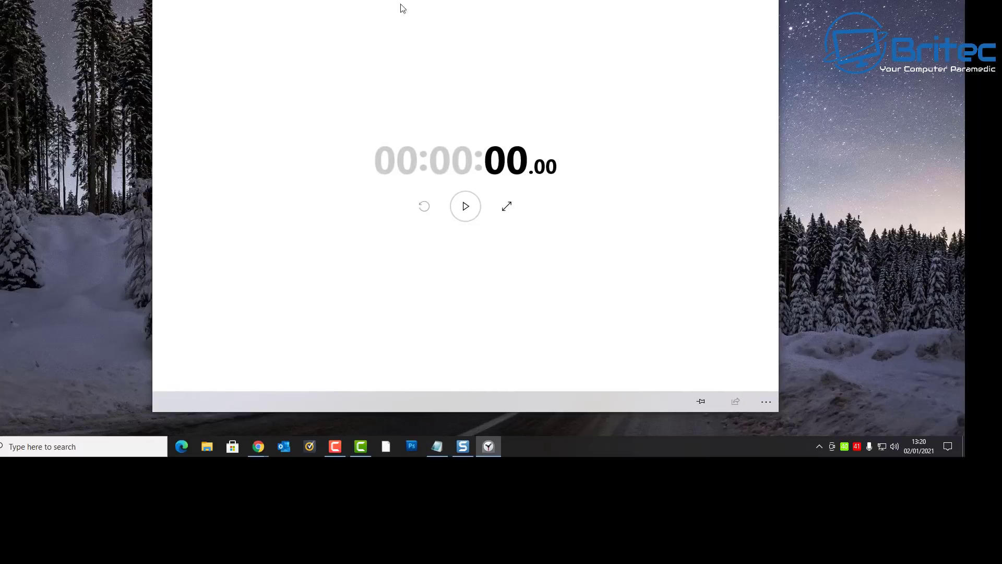
- Run the stopwatch in expanded view, pause it at 00:00:09.59, and collapse it to normal size
click(466, 204)
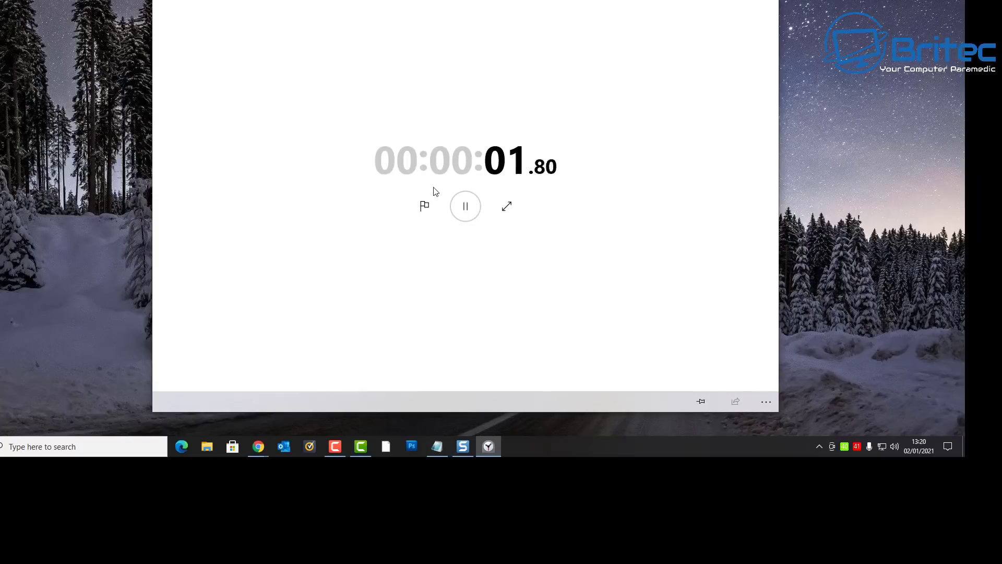
click(502, 208)
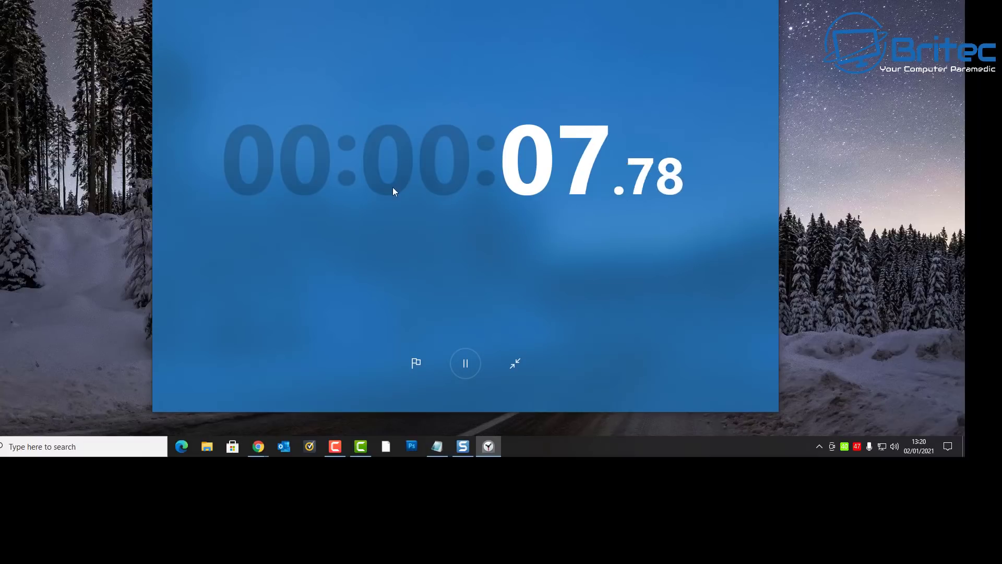
click(465, 361)
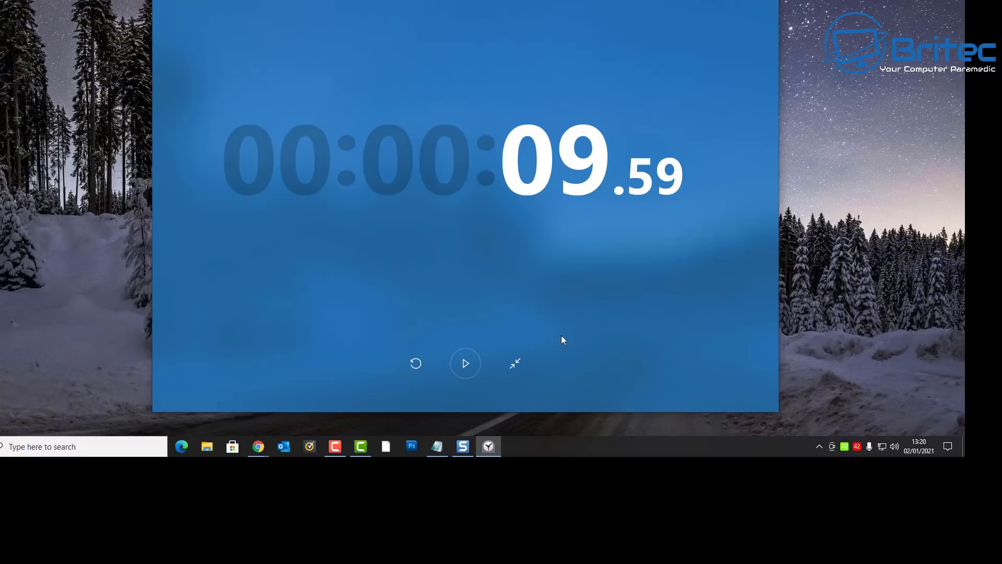
click(515, 365)
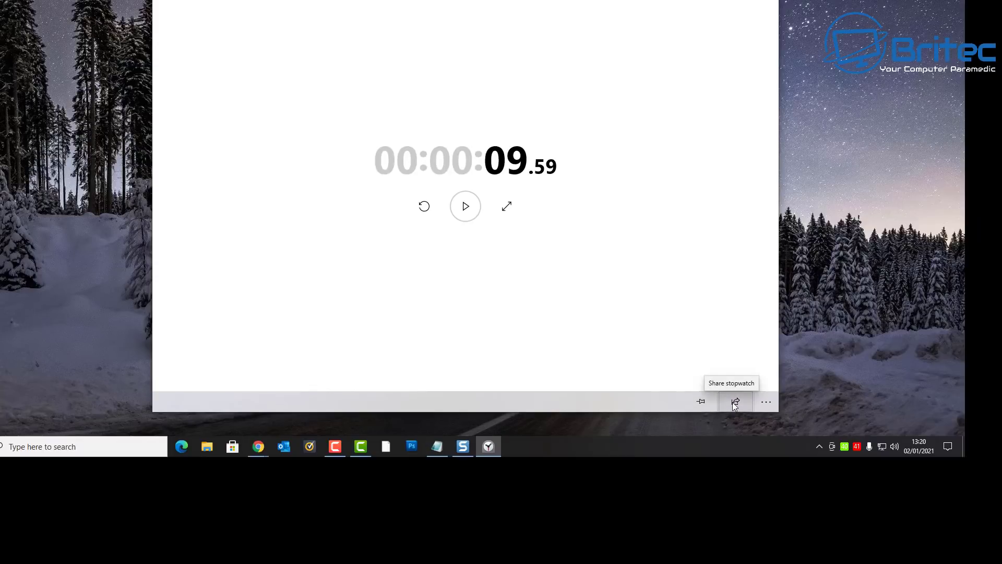
click(765, 402)
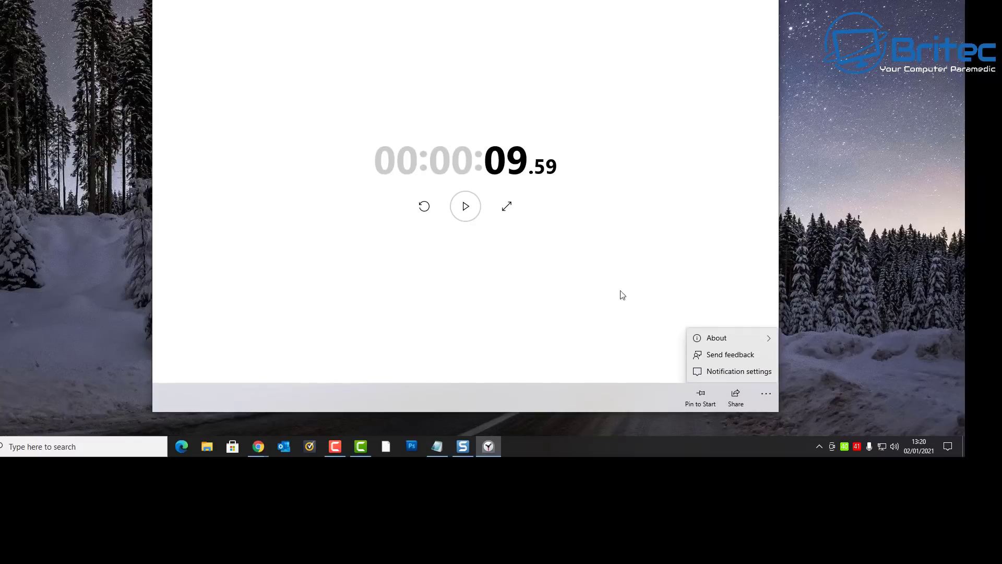
click(666, 209)
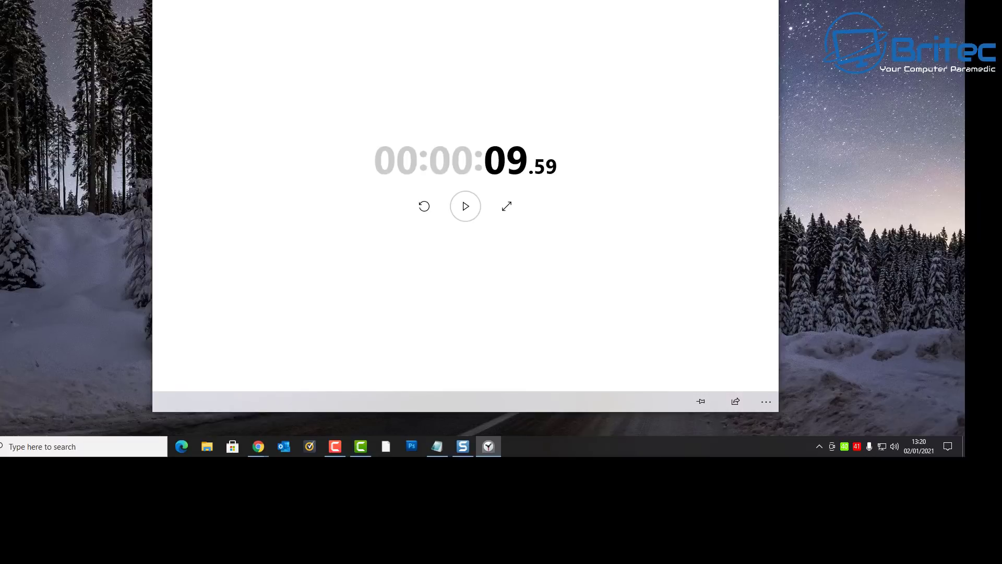
- Close the Alarms & Clock window with Alt+F4
key(alt+F4)
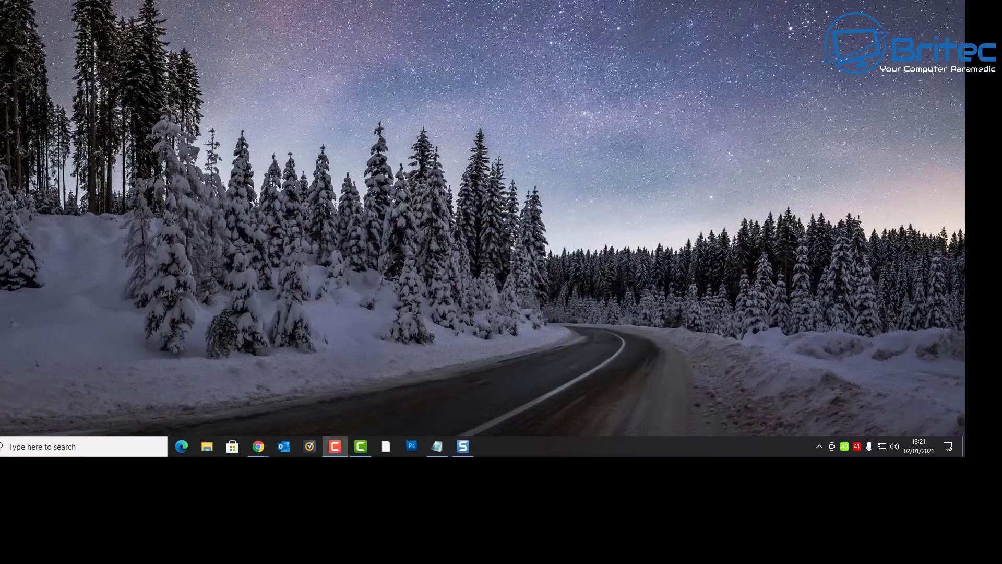